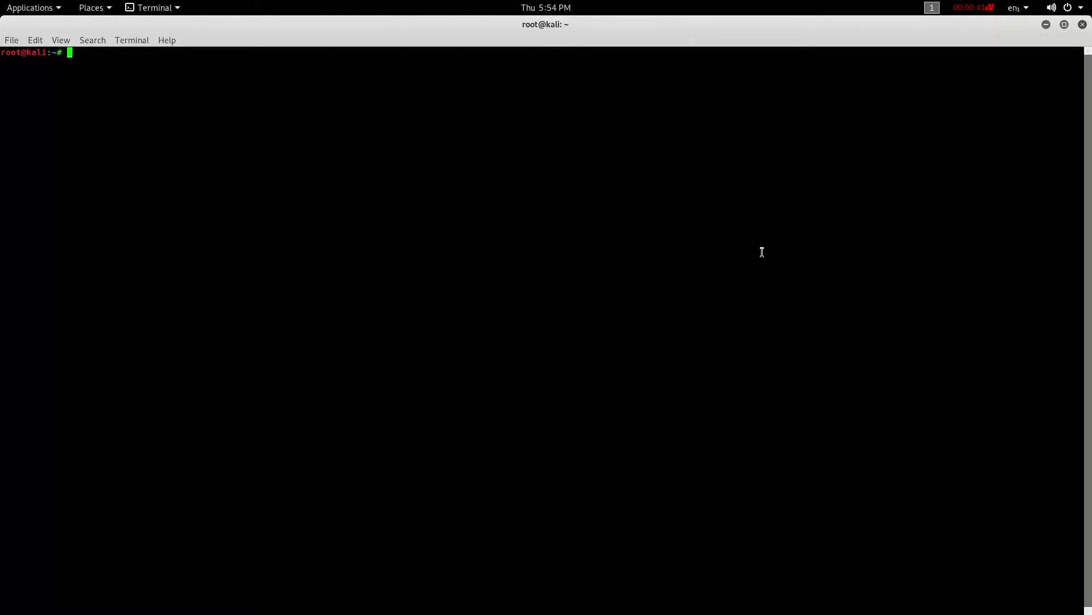
type("ls")
List the home folder, view file 5, then run 'airodump-ng -C 5150-5725 wlan0 -a' from history
key("Return")
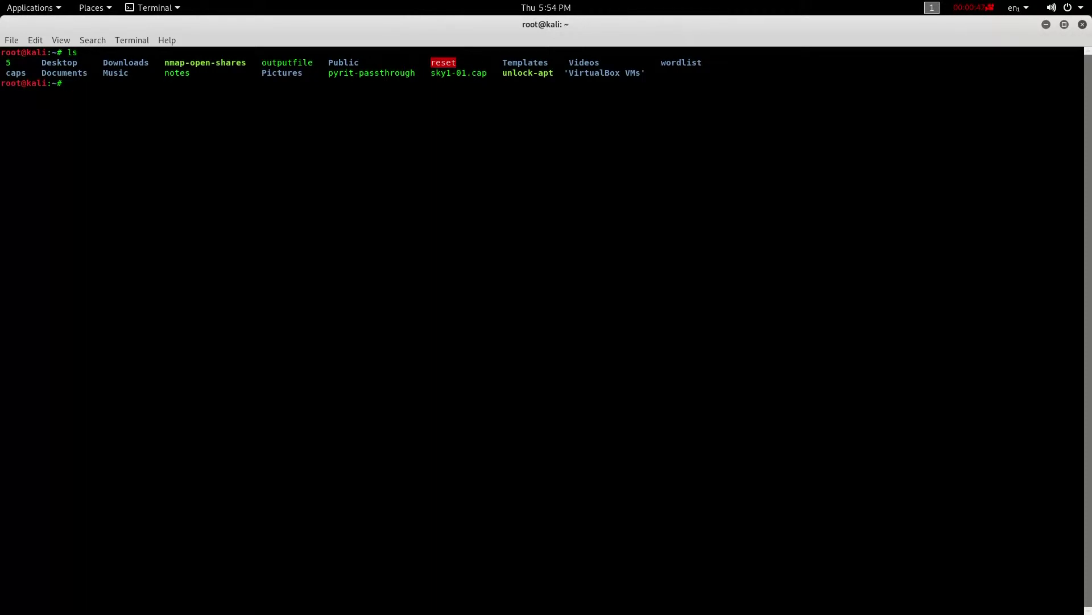
type("cat 5")
key("Return")
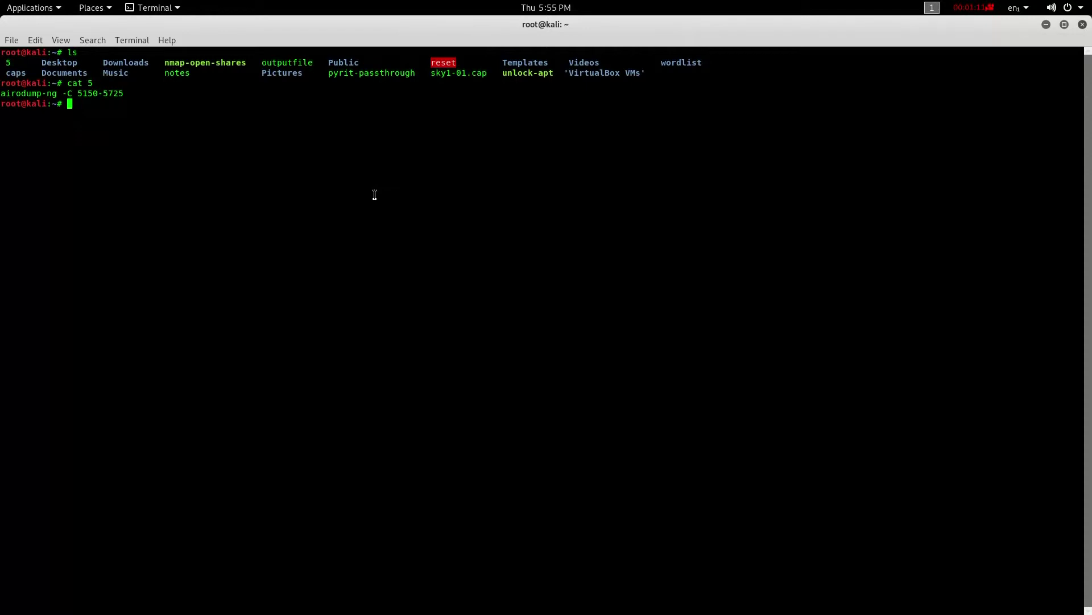
key("Up")
key("Up")
key("Up")
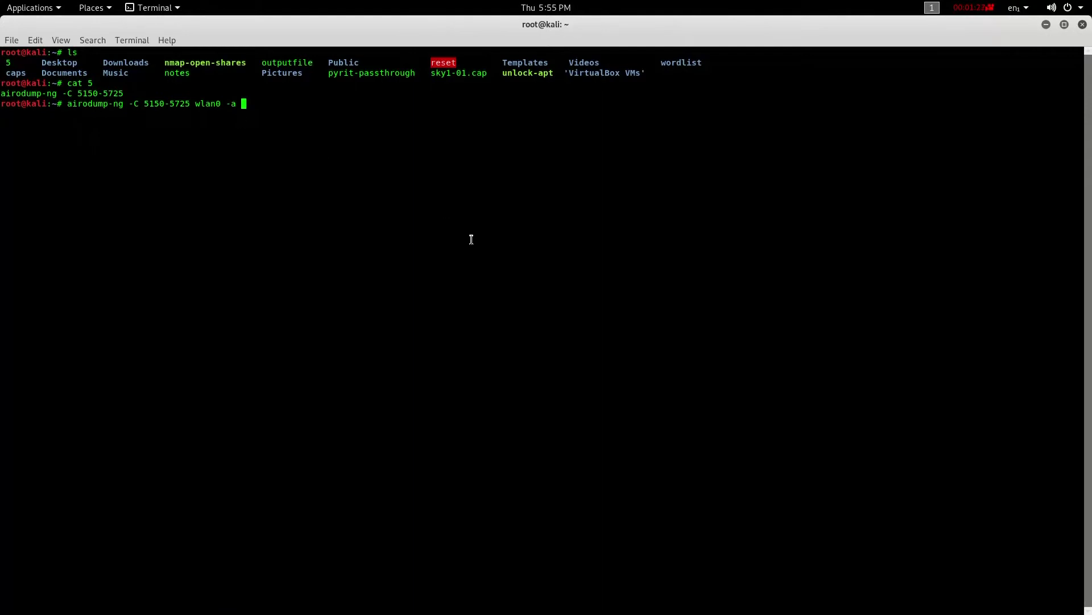
key("Return")
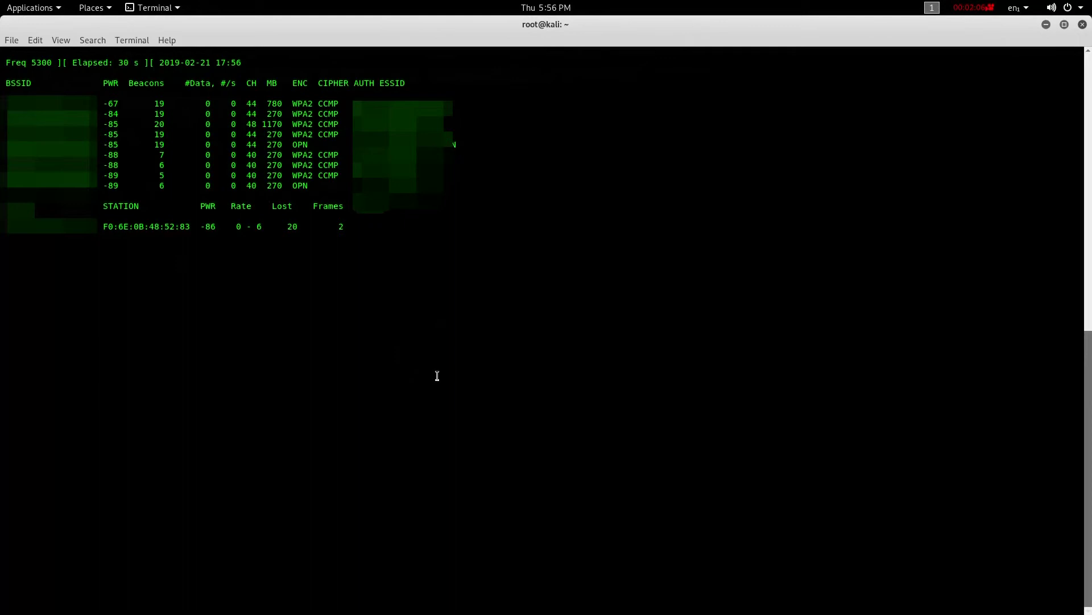
key("ctrl+c")
key("Up")
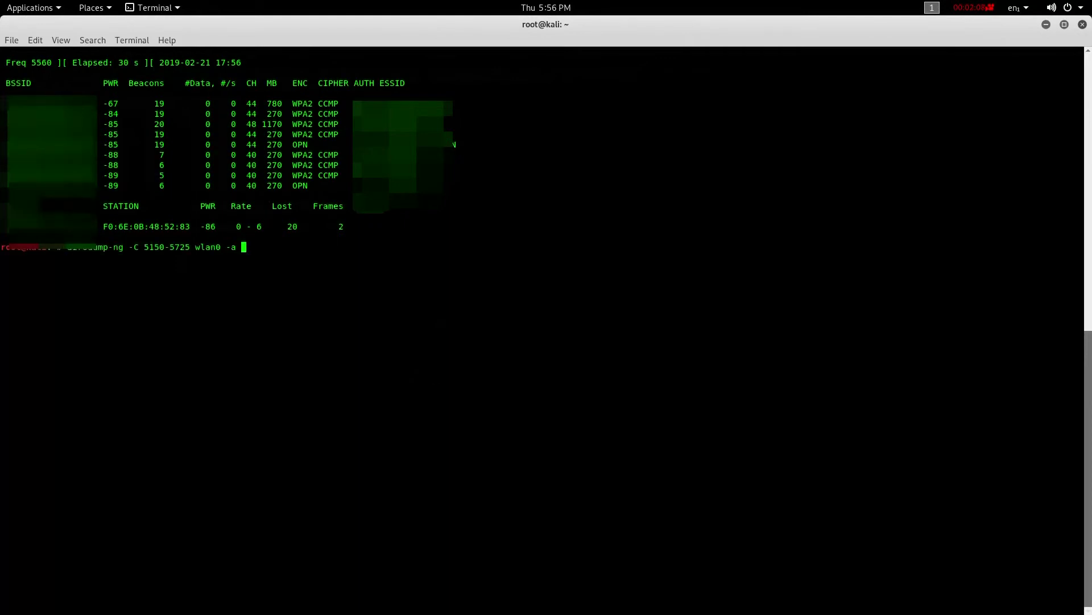
key("Left")
key("Left")
key("Left")
key("Left")
key("Left")
key("Left")
key("Left")
key("Left")
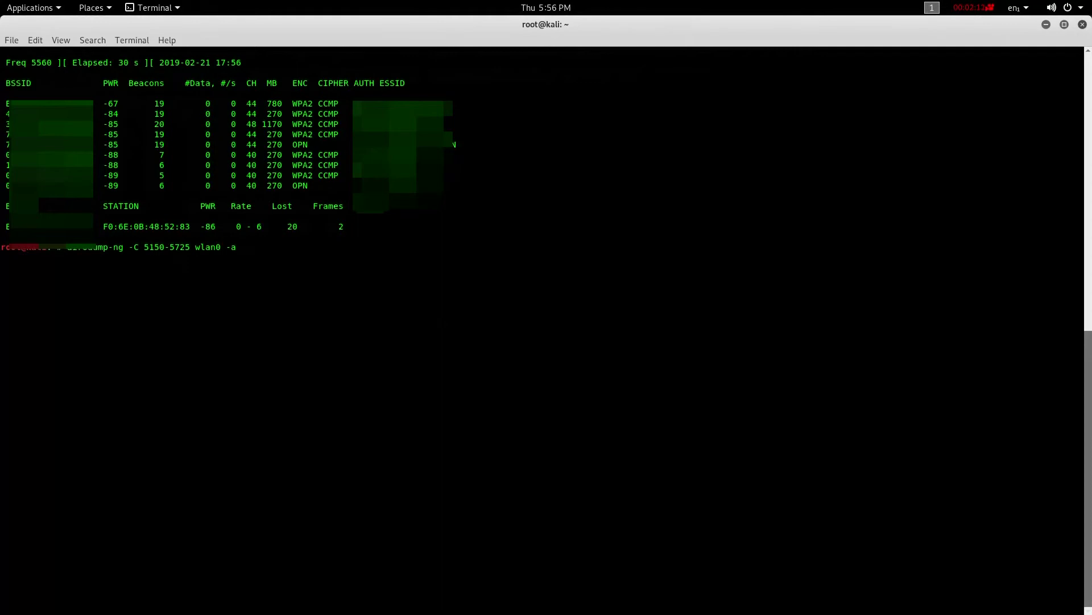
key("Left")
key("Right")
key("Right")
key("Right")
key("Right")
key("Left")
key("Left")
key("Left")
key("Left")
key("Left")
key("Left")
key("Left")
key("Right")
key("Right")
key("Right")
key("Right")
key("Right")
key("Right")
key("Right")
key("Right")
key("Right")
key("Left")
key("Left")
key("Left")
key("Left")
key("Left")
key("Left")
key("Left")
key("Right")
key("Right")
key("Right")
key("Right")
key("Right")
key("Right")
key("Right")
key("Right")
key("Right")
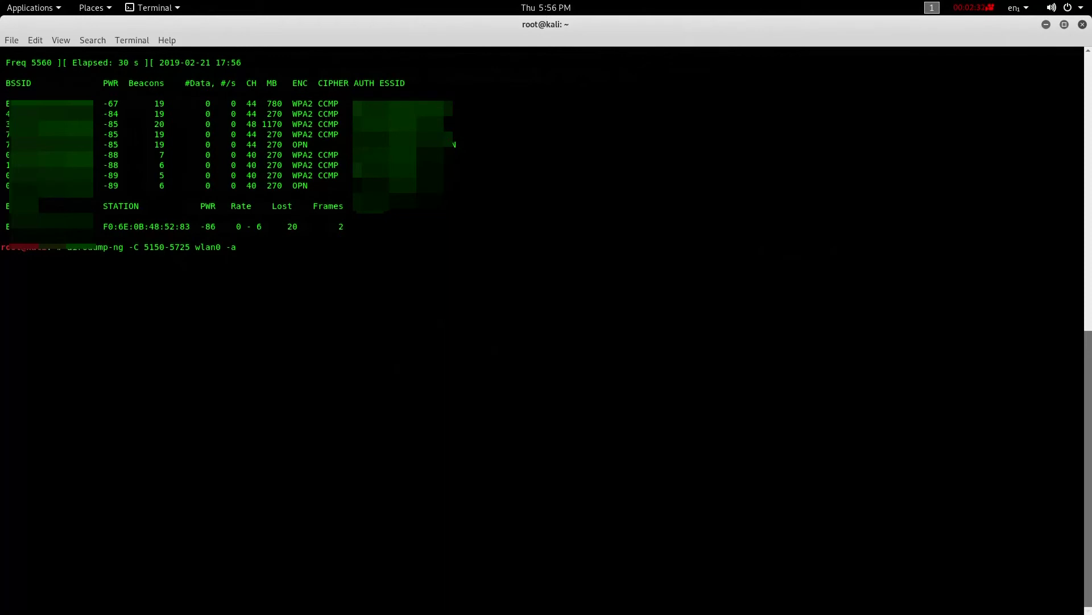